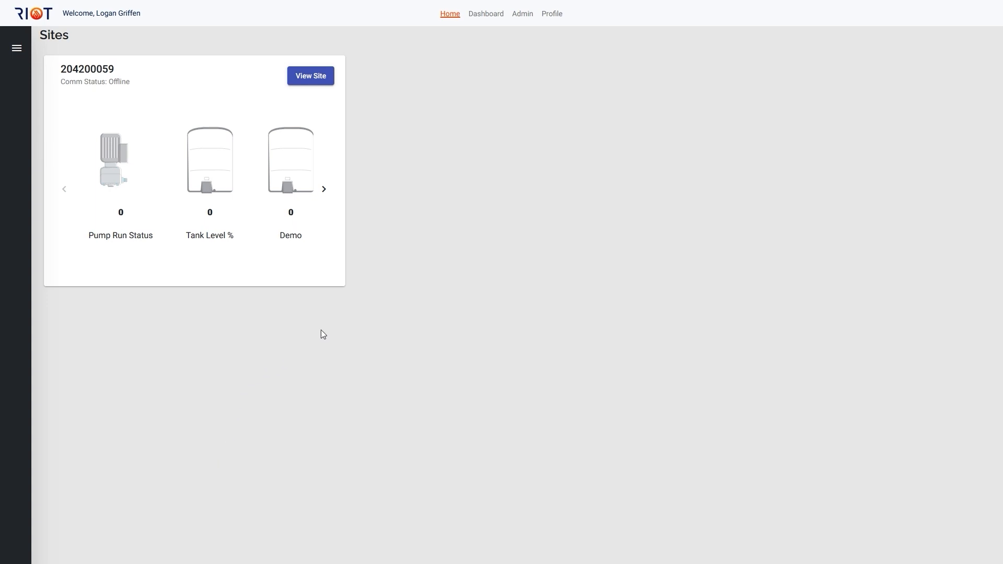
Open the CSV import for the data points of the Office Pi device under the admin locations.
click(527, 16)
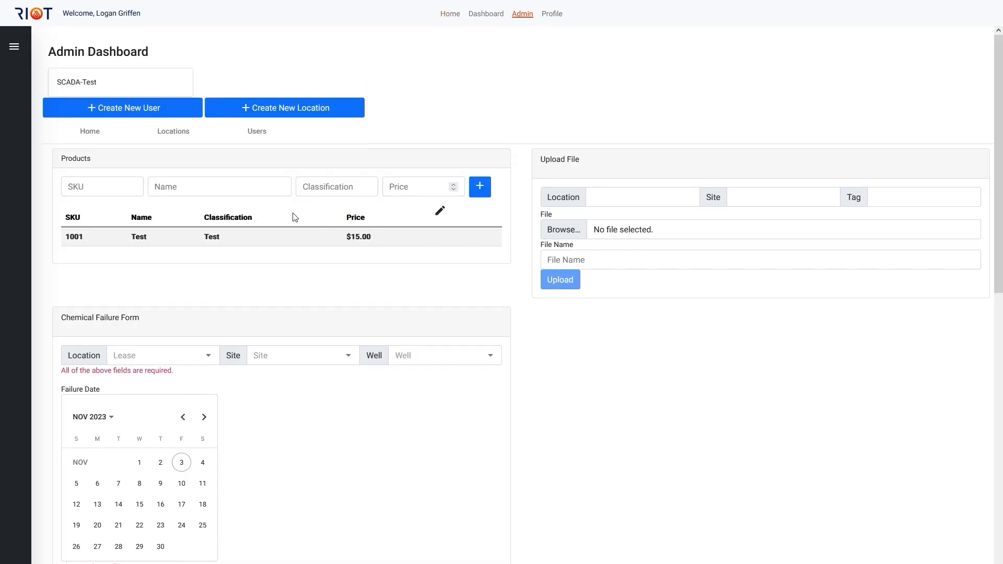
click(174, 143)
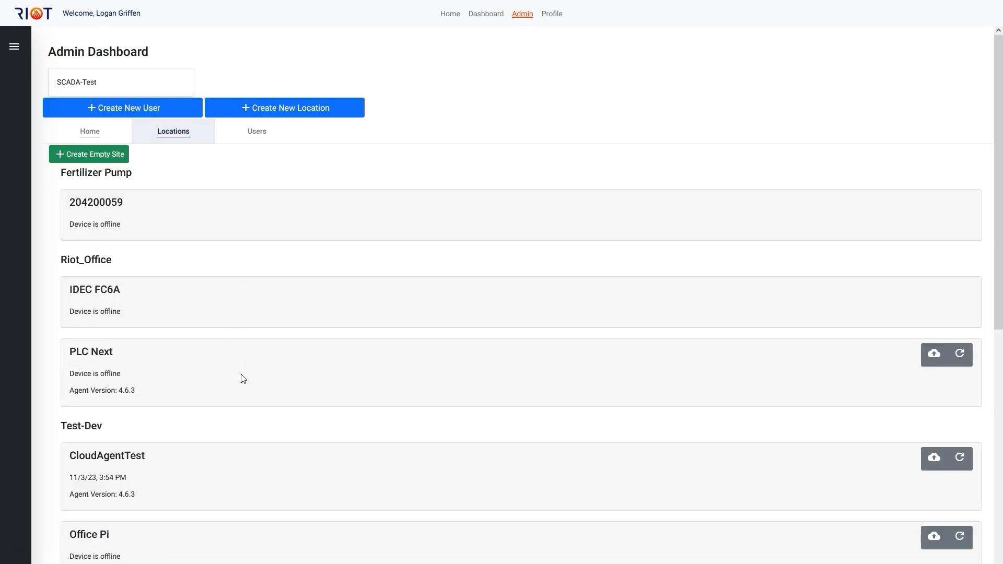
scroll(241, 381, down, 3)
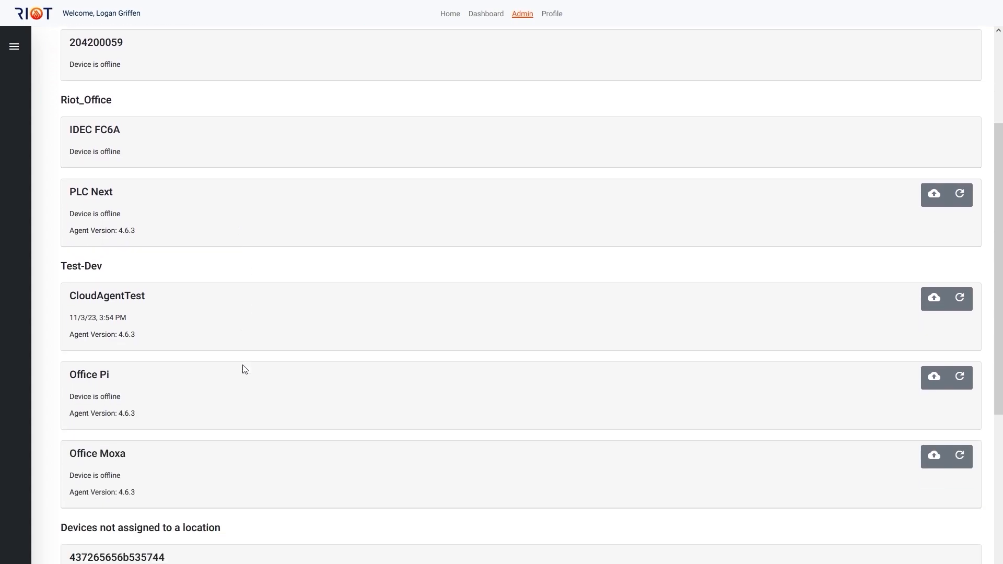
click(230, 377)
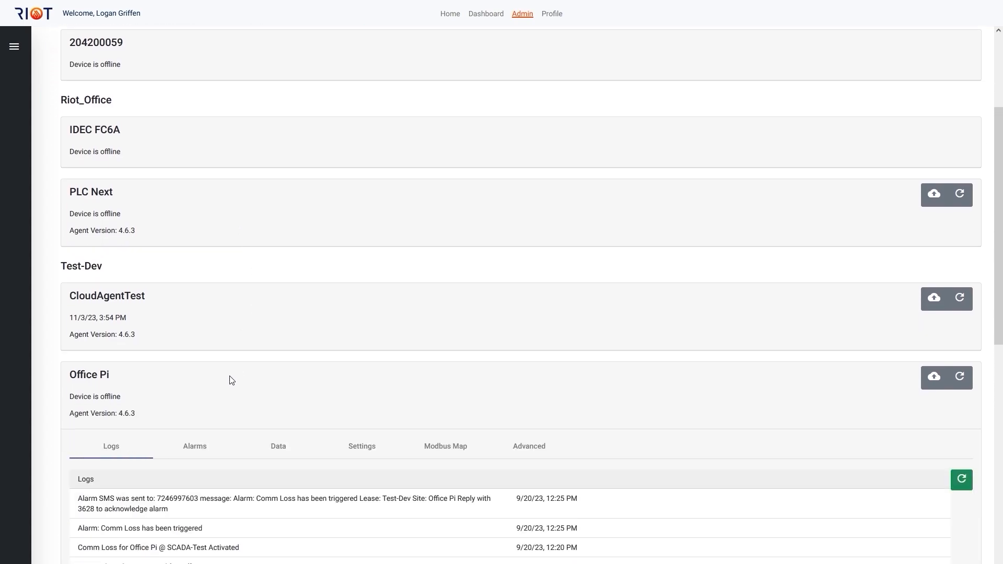
scroll(245, 360, down, 4)
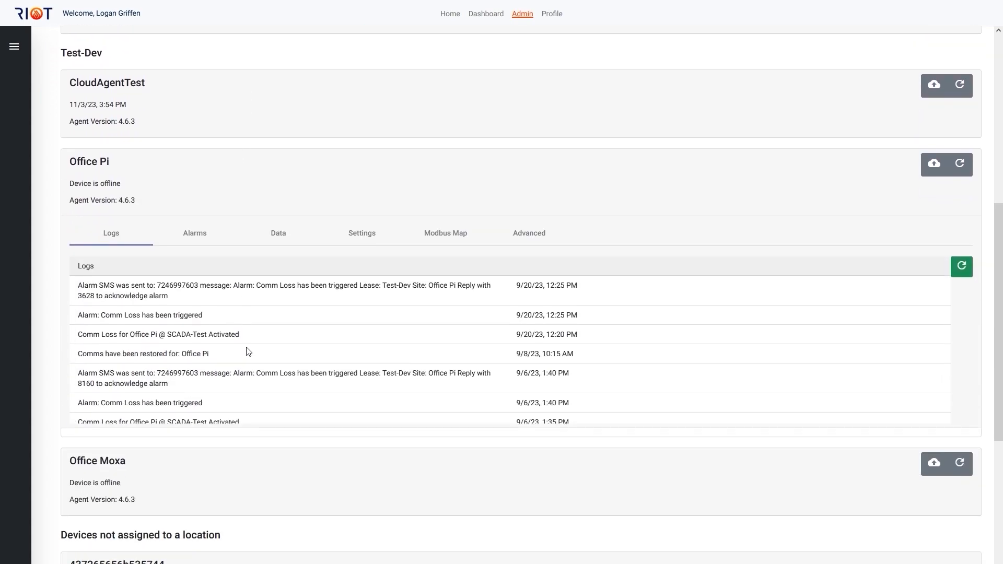
click(276, 236)
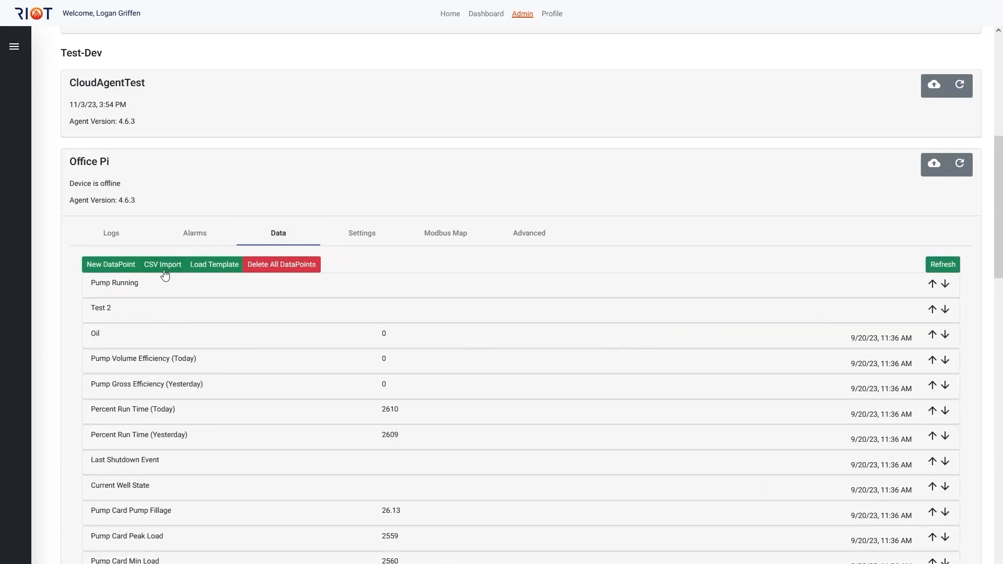
click(161, 267)
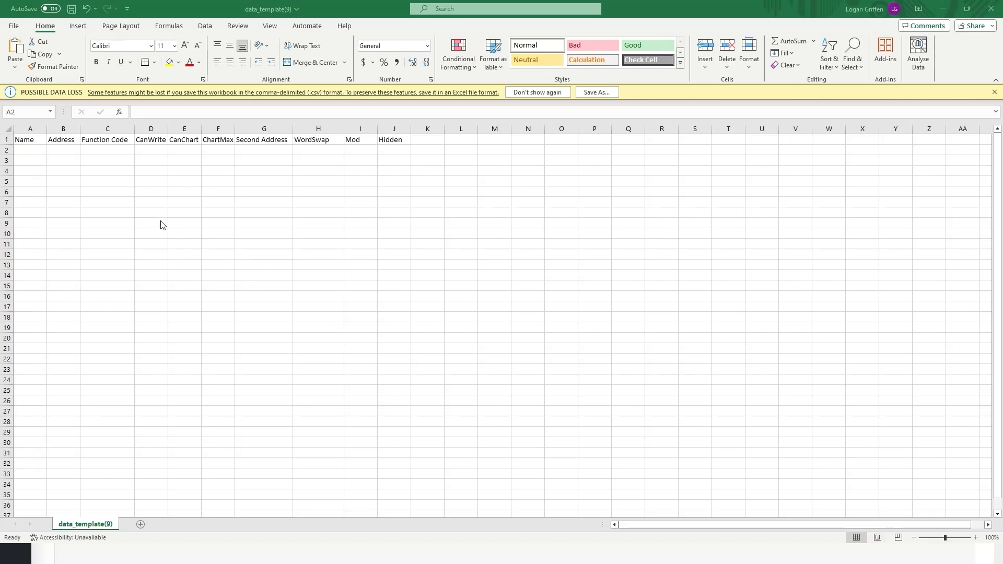
In Excel, widen the Name, Address and CanWrite columns of the data_template(9) sheet so their headers are readable.
click(47, 128)
drag(47, 128, 89, 128)
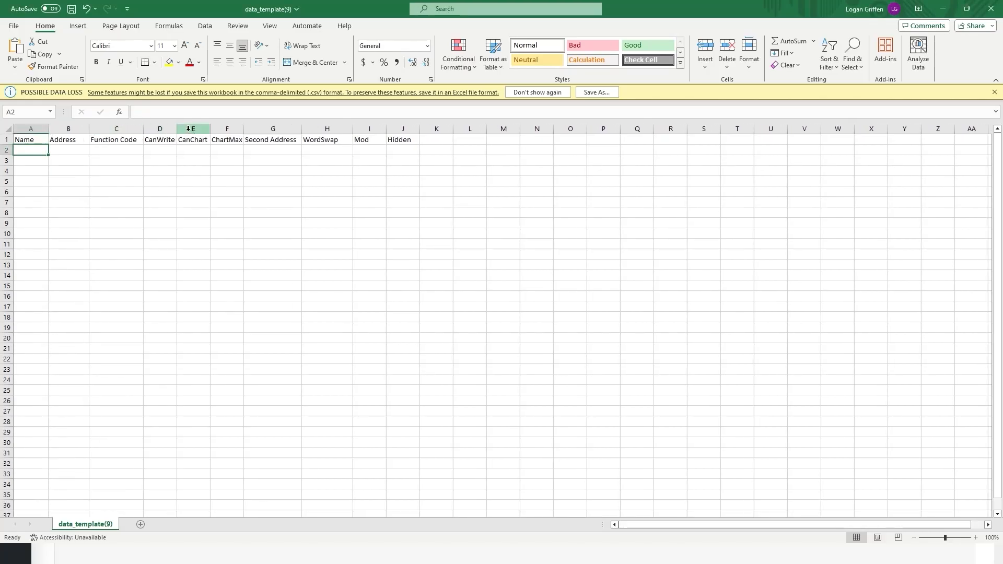
drag(177, 128, 185, 128)
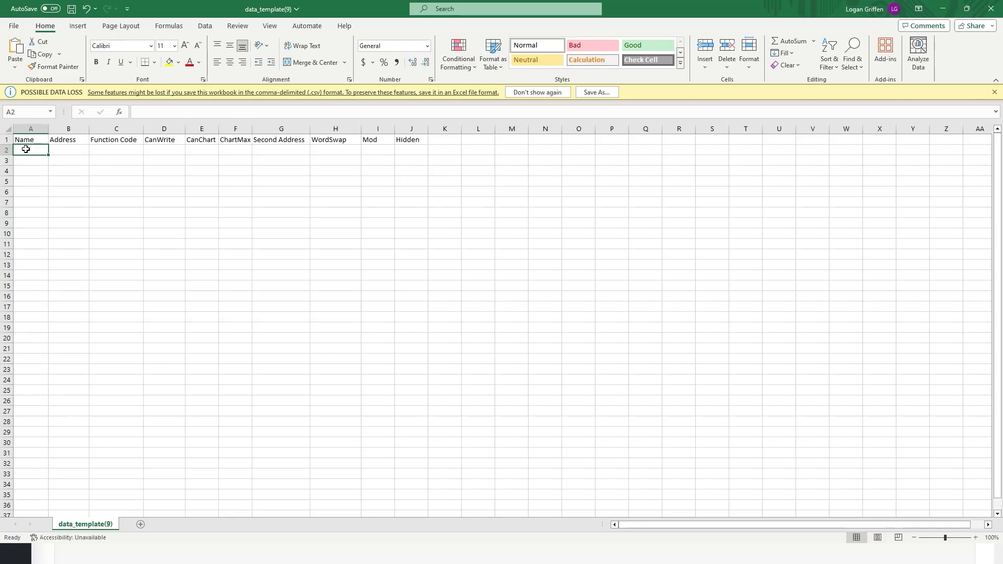
Fill in the first data row with Name Demo, Address 100 and Function Code fc4.
text(Demo)
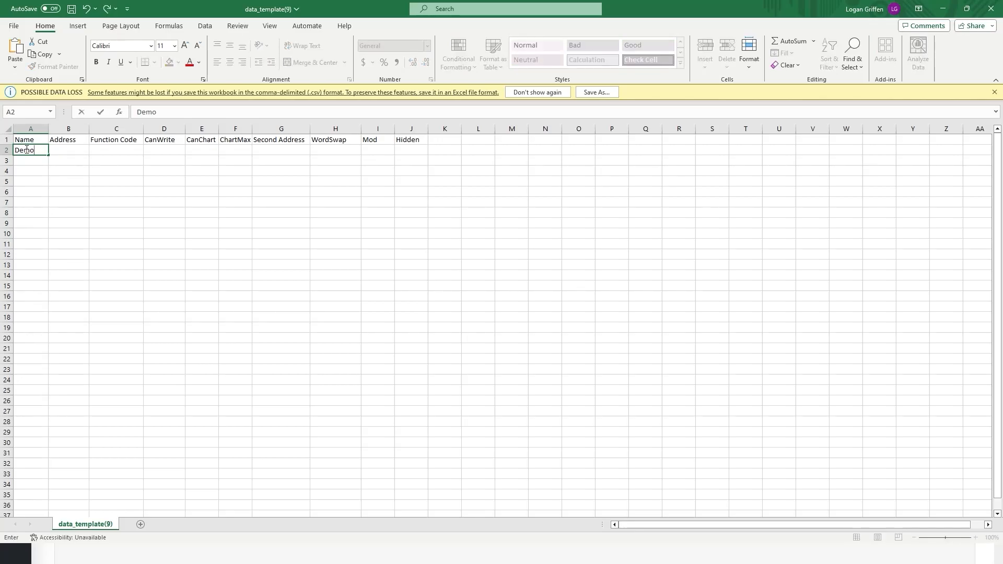
click(60, 150)
text(100)
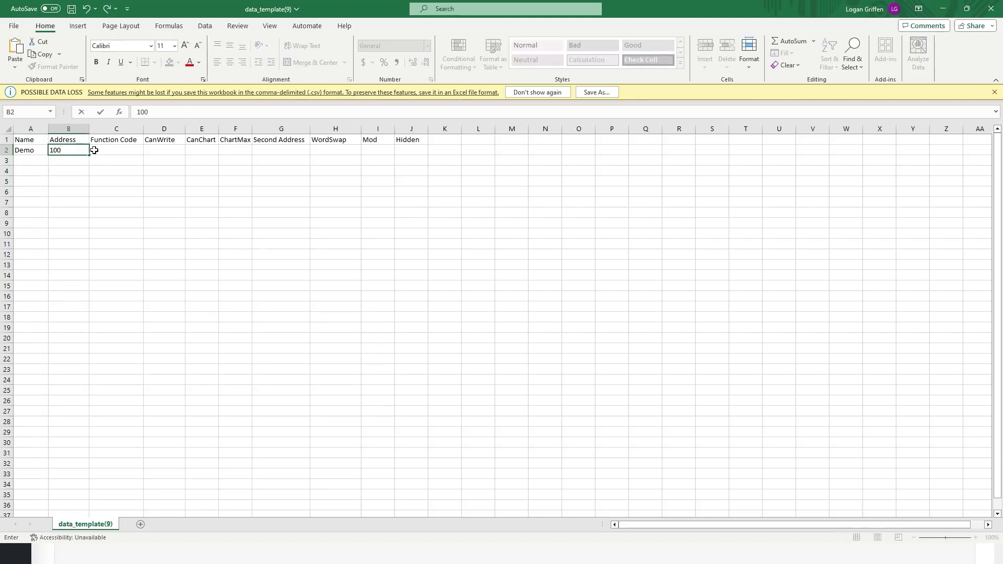
click(117, 150)
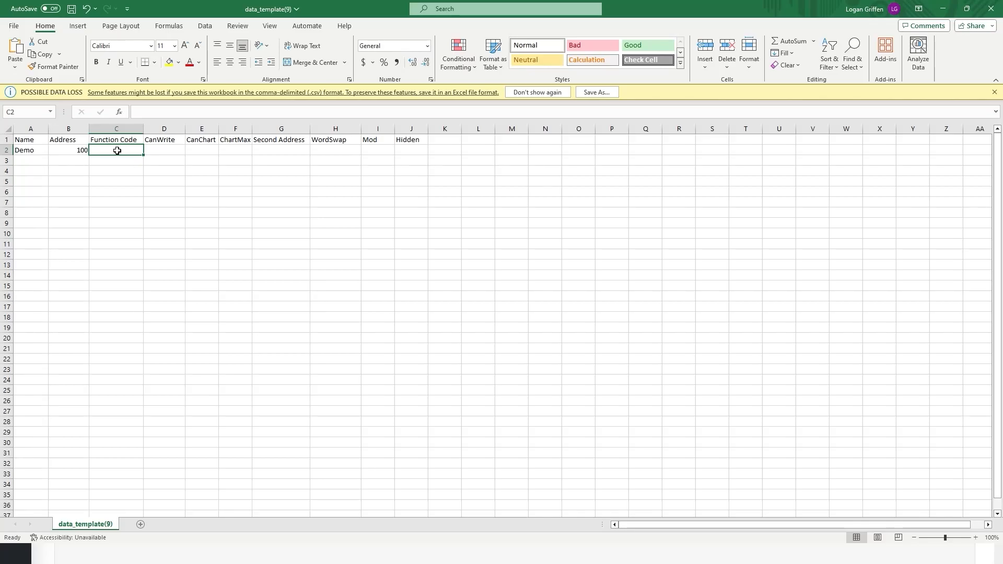
text(fc4)
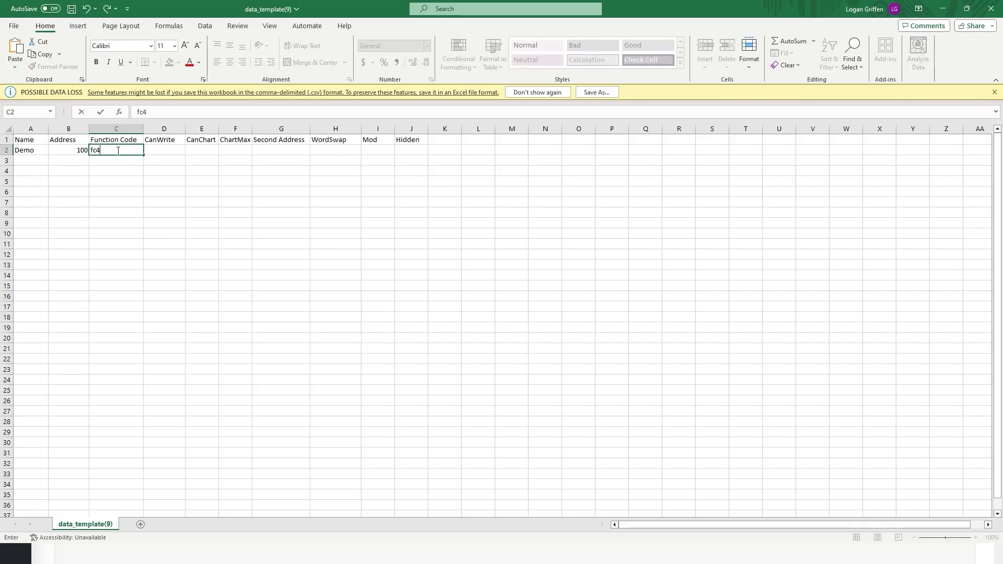
click(168, 149)
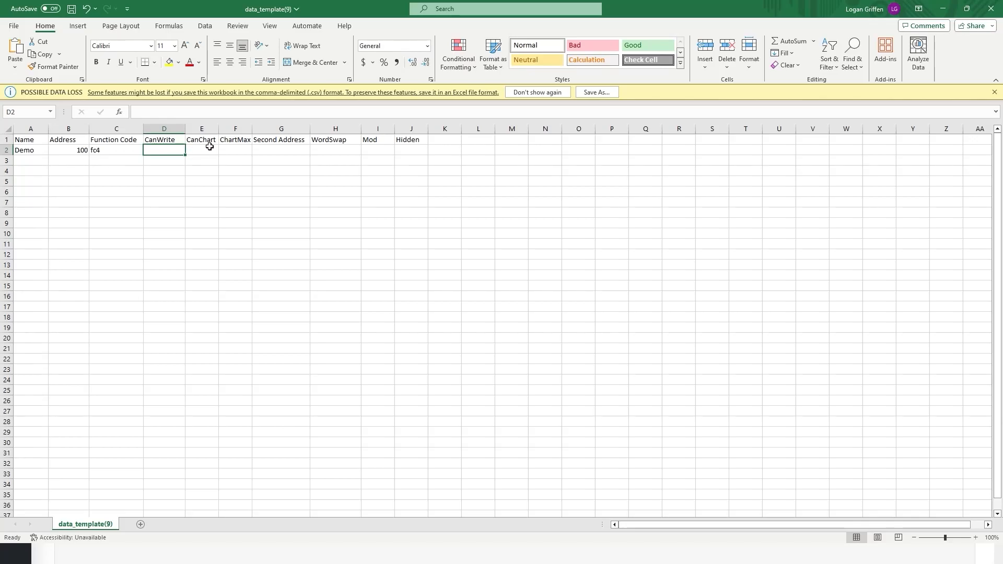
Set the Demo row's CanChart to 1, ChartMax to 50 and Second Address to 101.
click(202, 151)
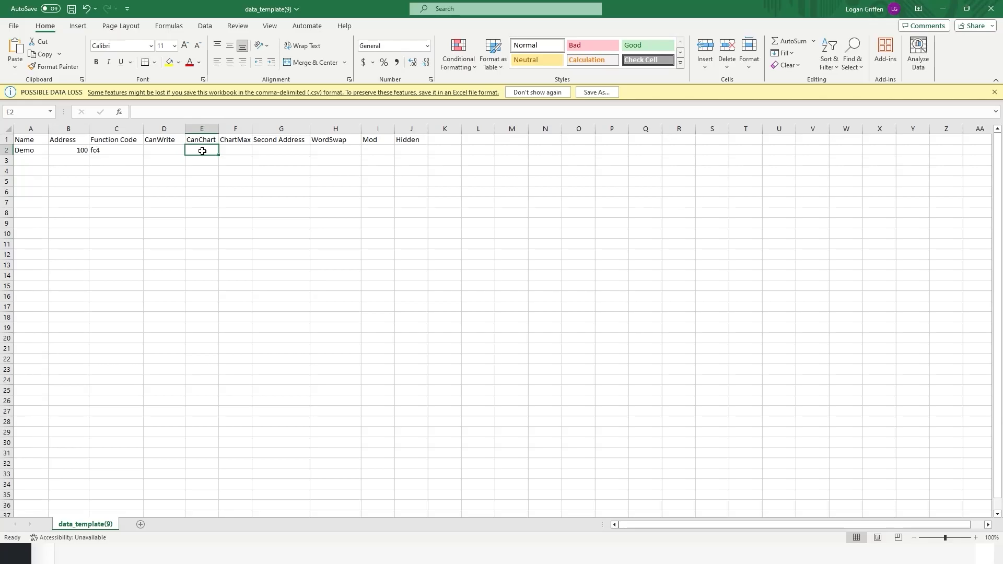
text(1)
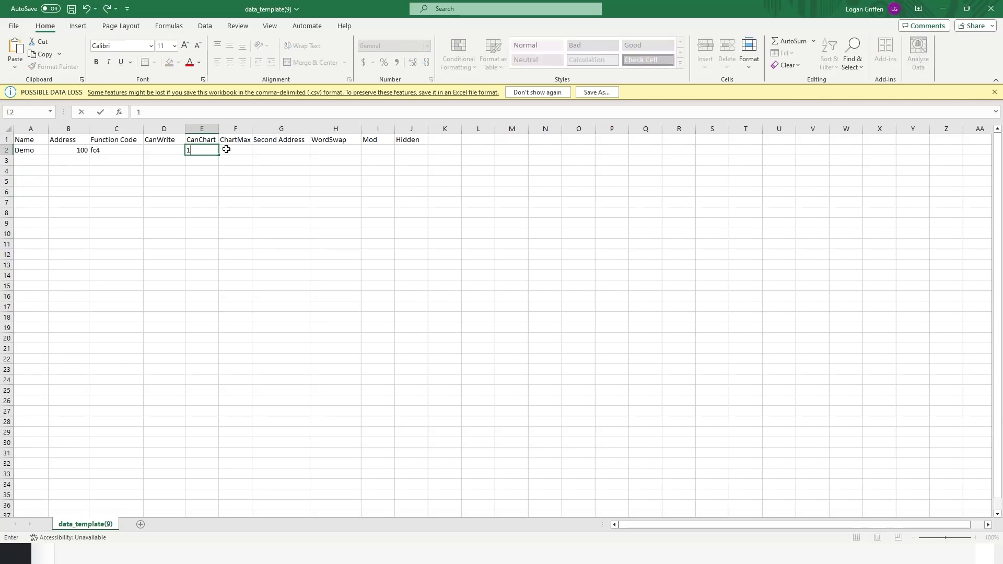
click(226, 149)
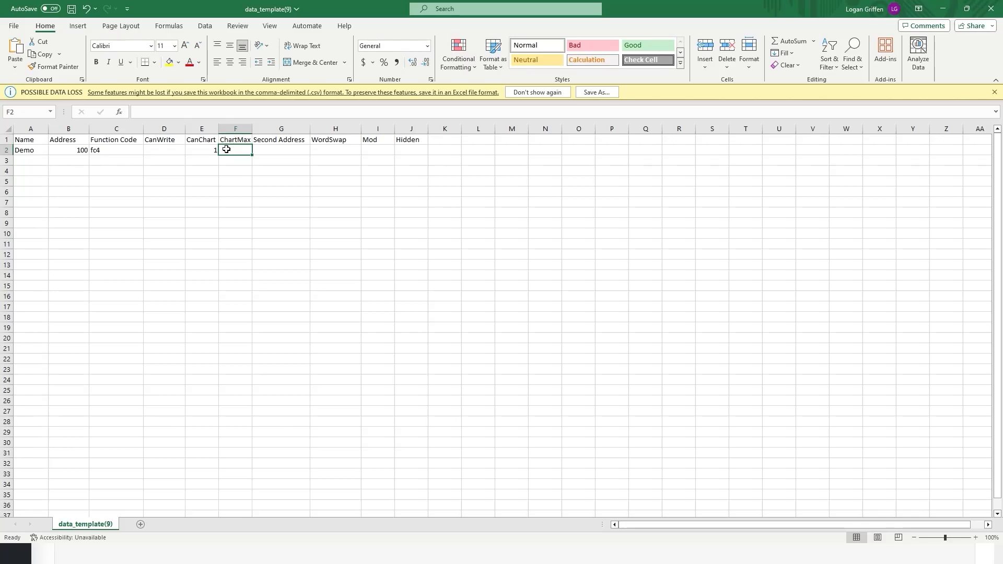
text(50)
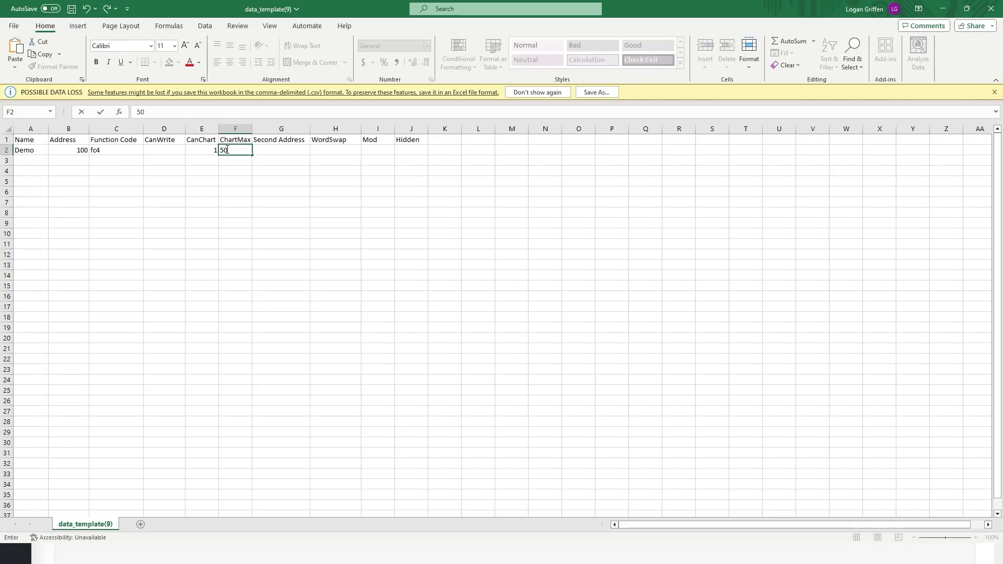
click(269, 150)
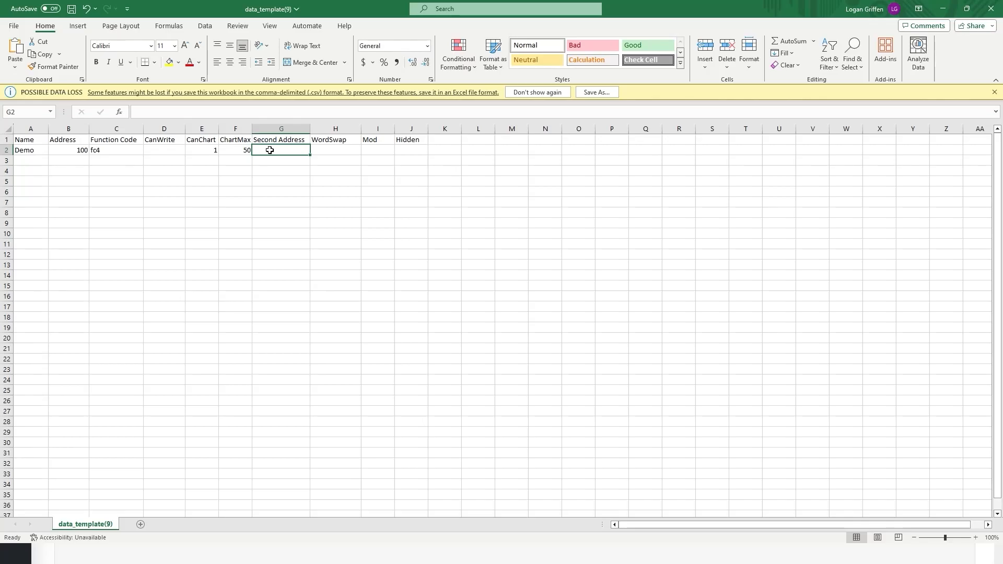
text(101)
click(328, 149)
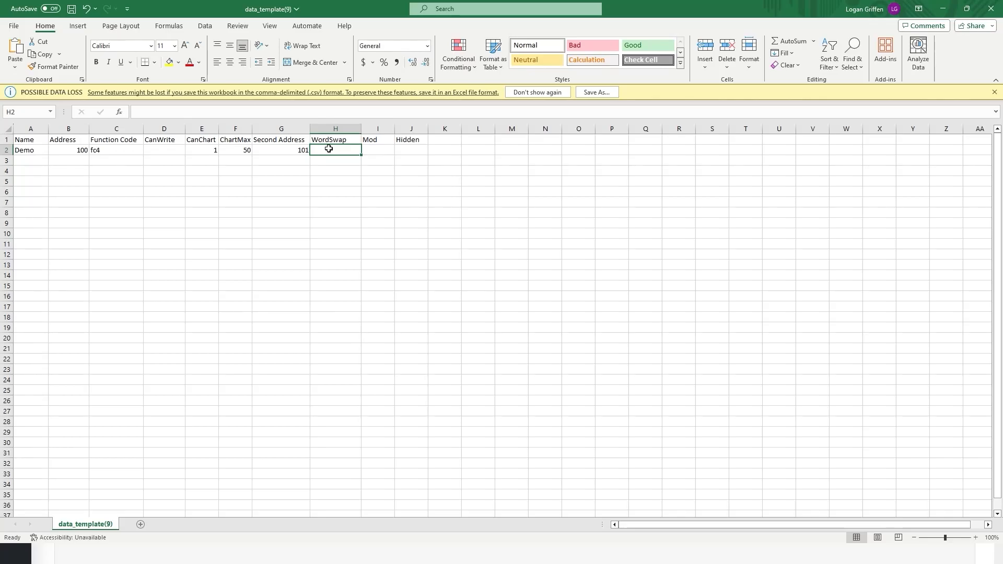
Set the Demo row's Mod to * 12, after trying the operators /, + and -.
click(371, 148)
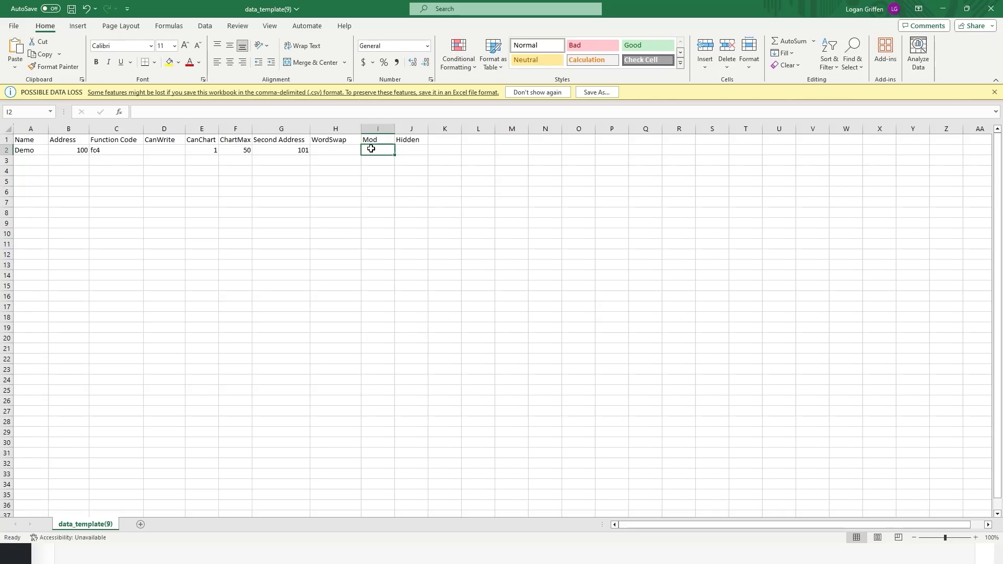
click(423, 116)
text(/)
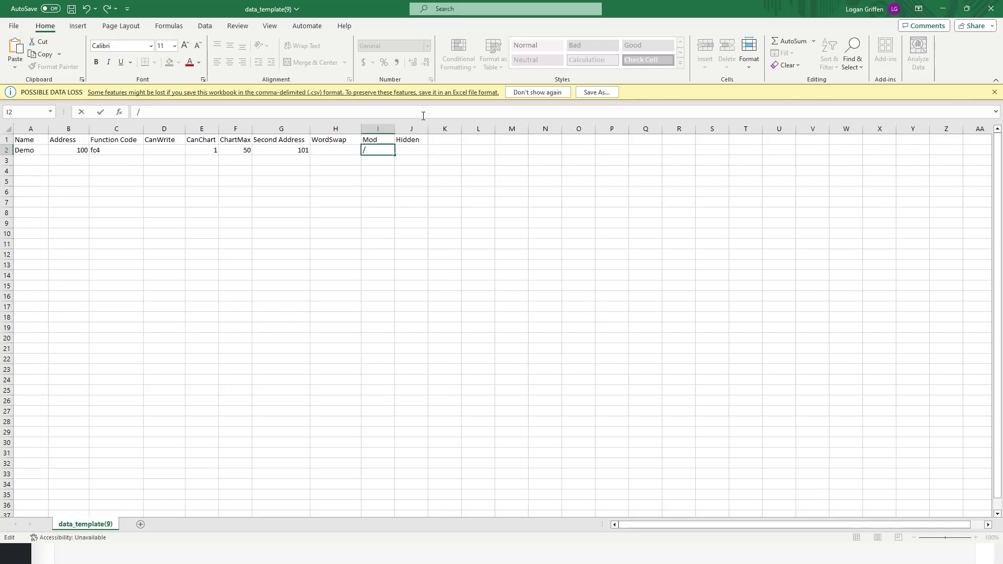
text( 12)
key(BackSpace)
key(BackSpace)
text(+12)
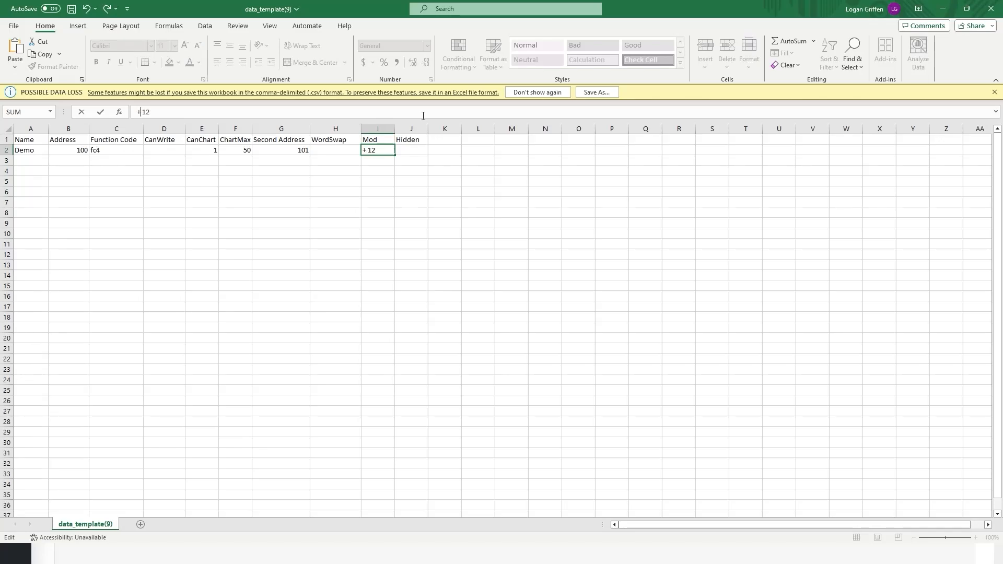
key(BackSpace)
text(-)
key(BackSpace)
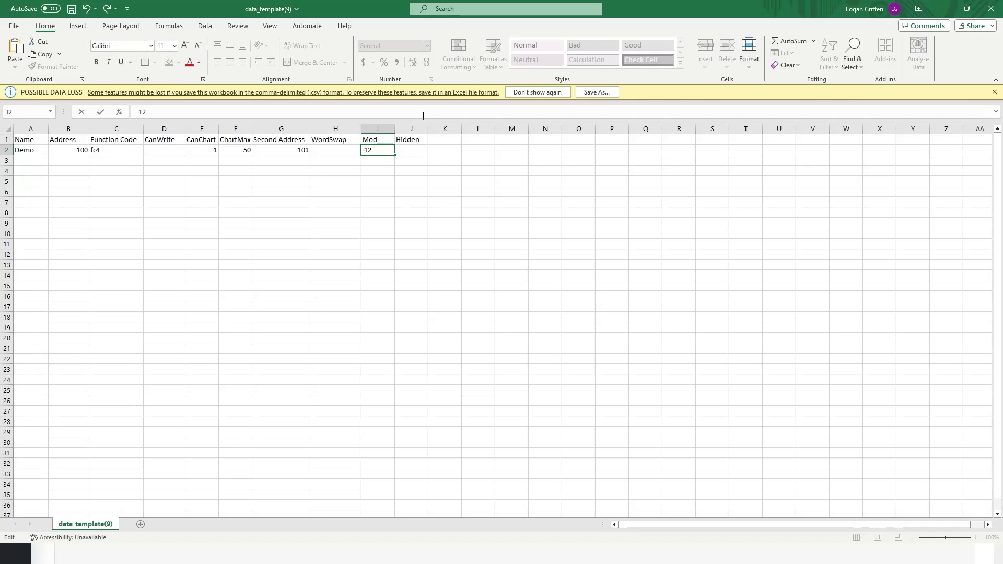
text(*)
Set the Demo row's Hidden value to 0 and save the CSV file.
click(406, 149)
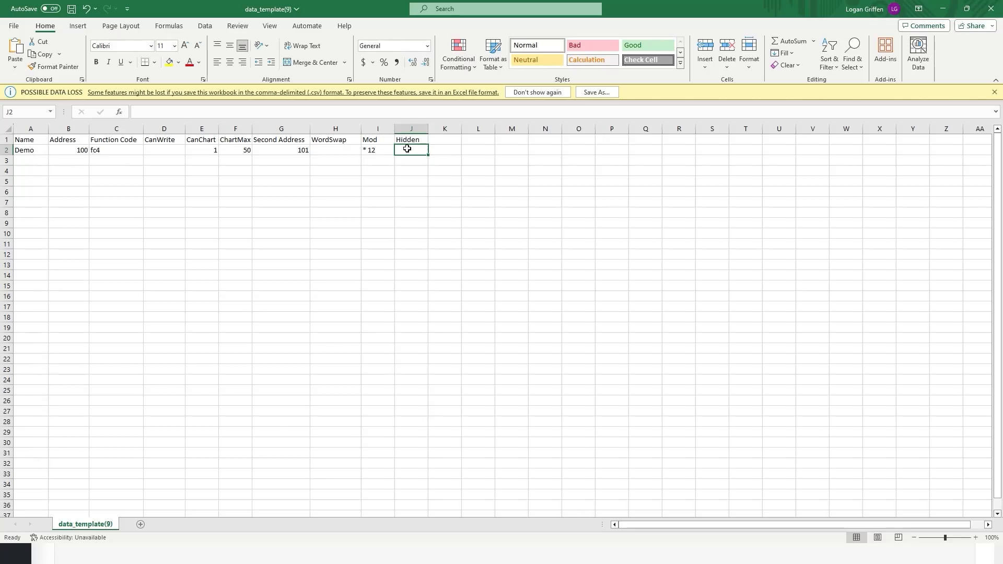
text(1)
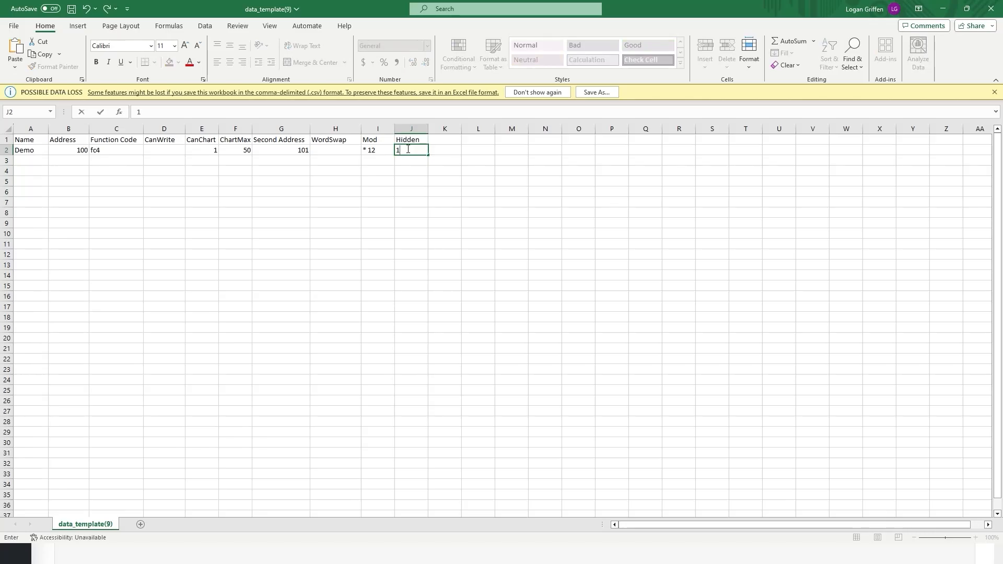
key(BackSpace)
text(0)
key(ctrl+s)
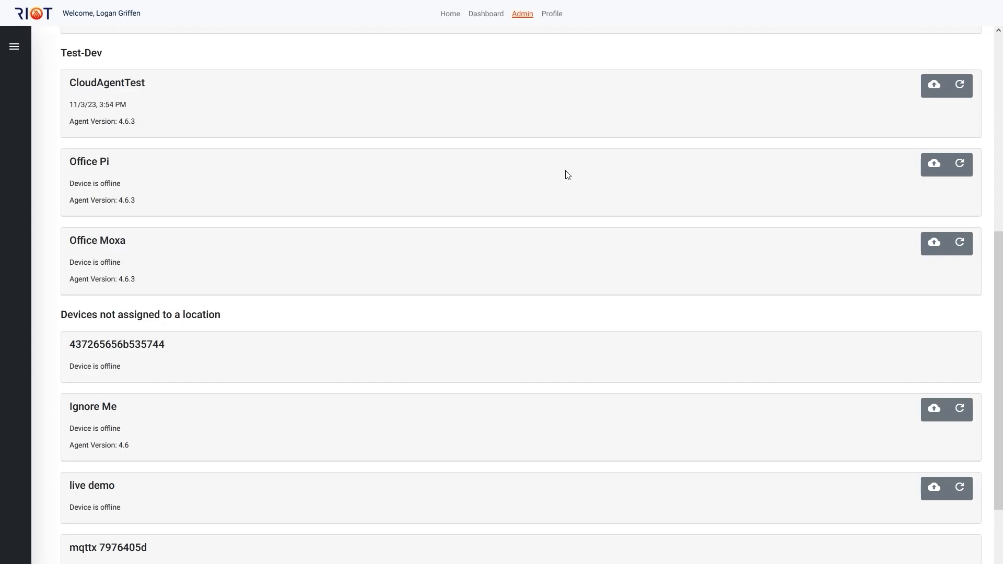
In the RIOT admin dashboard, reopen the CSV import for Office Pi and load data_template(9) from the Downloads folder.
click(496, 196)
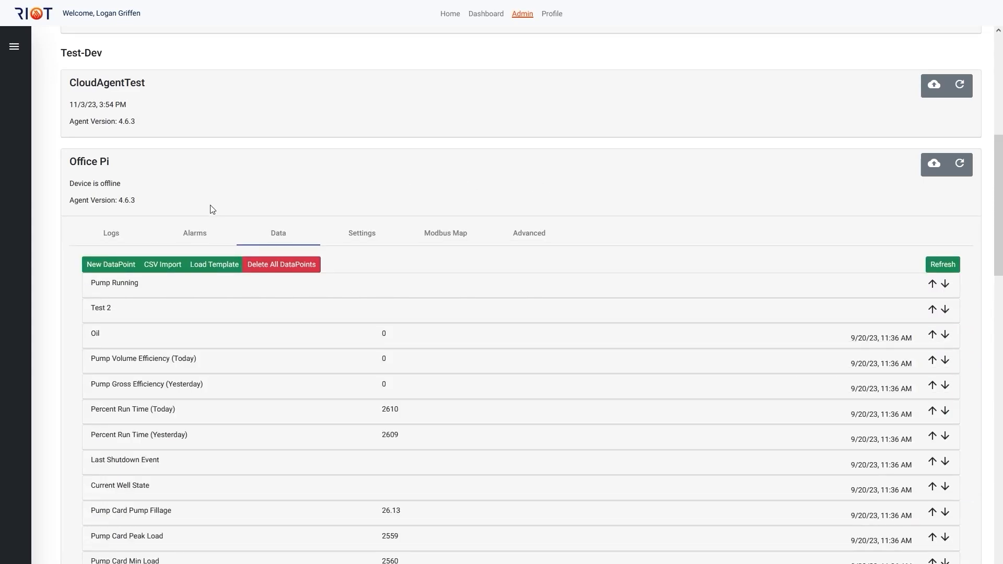
click(163, 267)
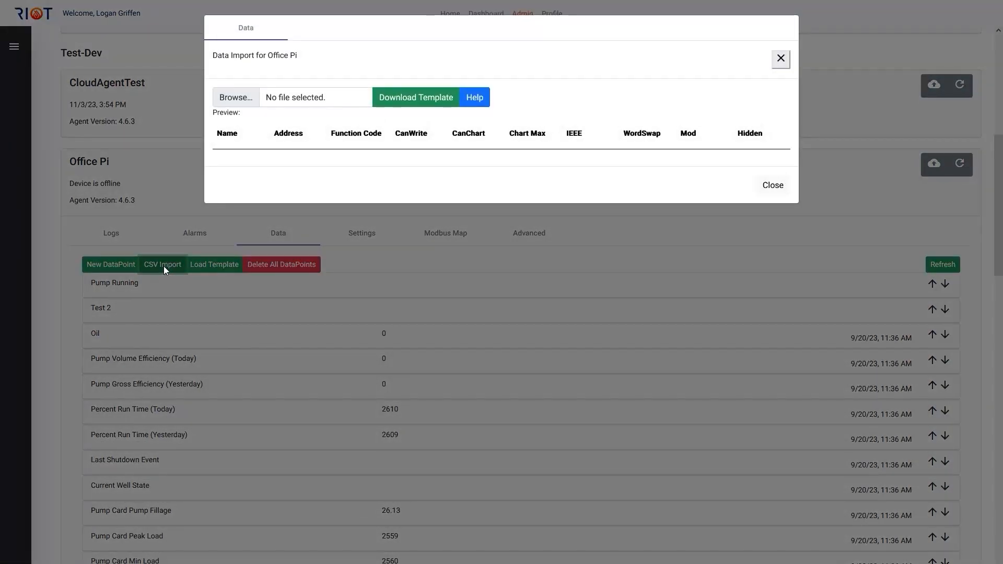
click(238, 98)
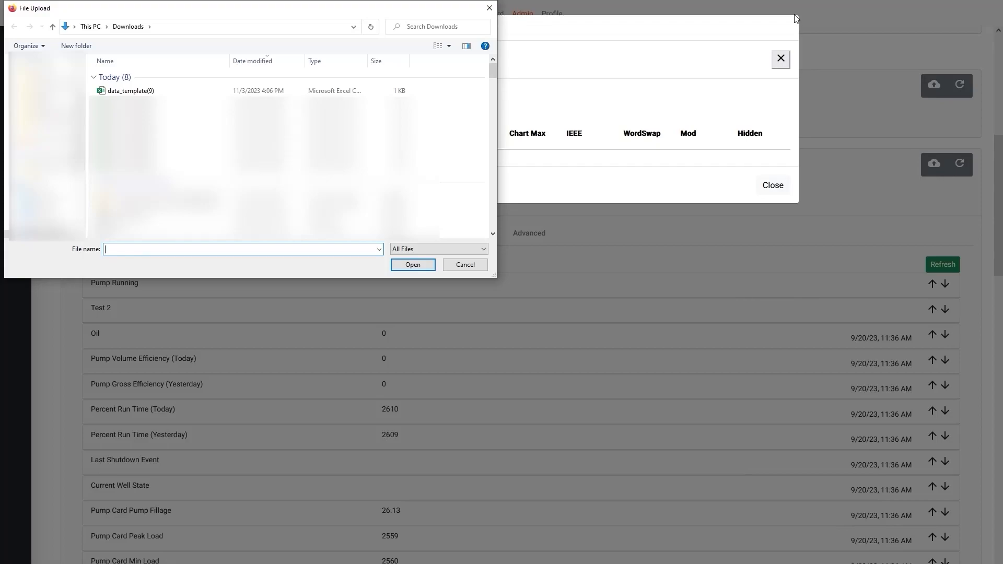
click(149, 91)
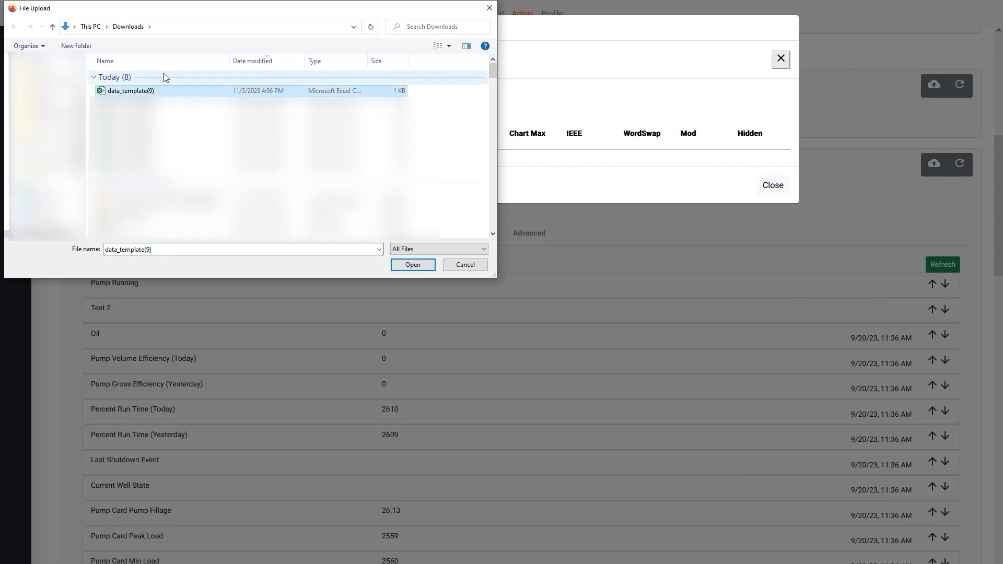
click(411, 268)
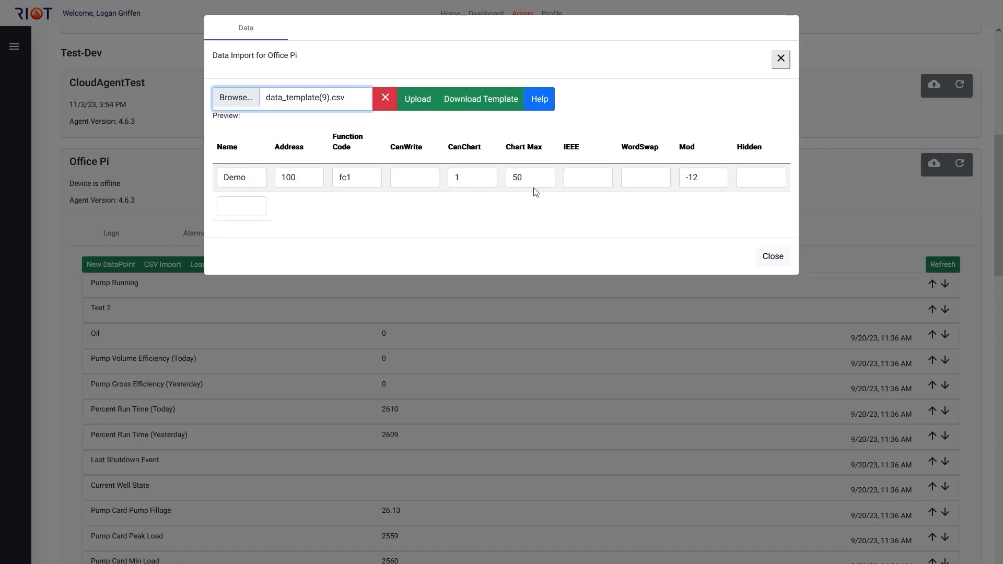
Change the Demo row's Mod to /12 in the import preview, upload the data and close the import dialog.
click(687, 178)
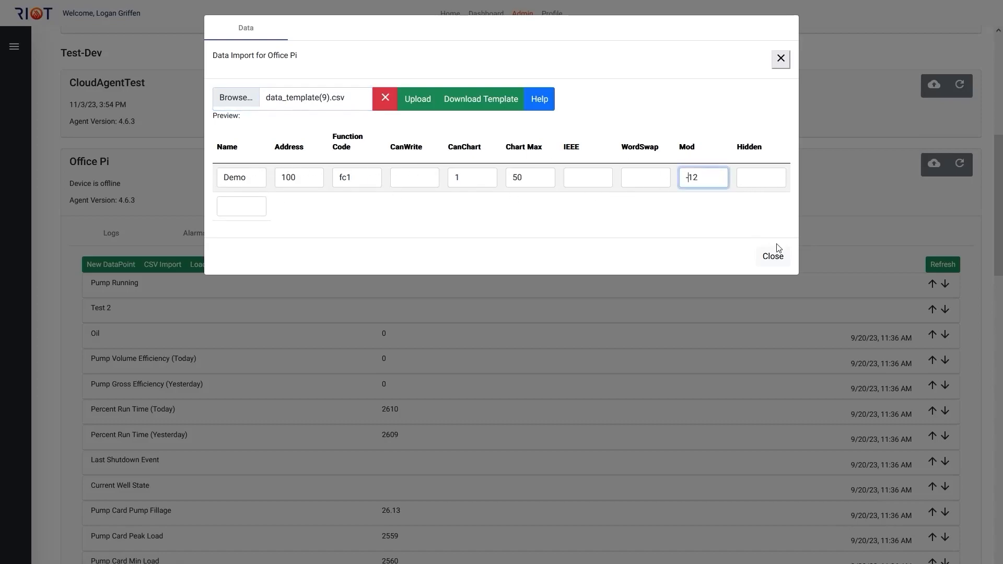
key(BackSpace)
text(/)
click(426, 106)
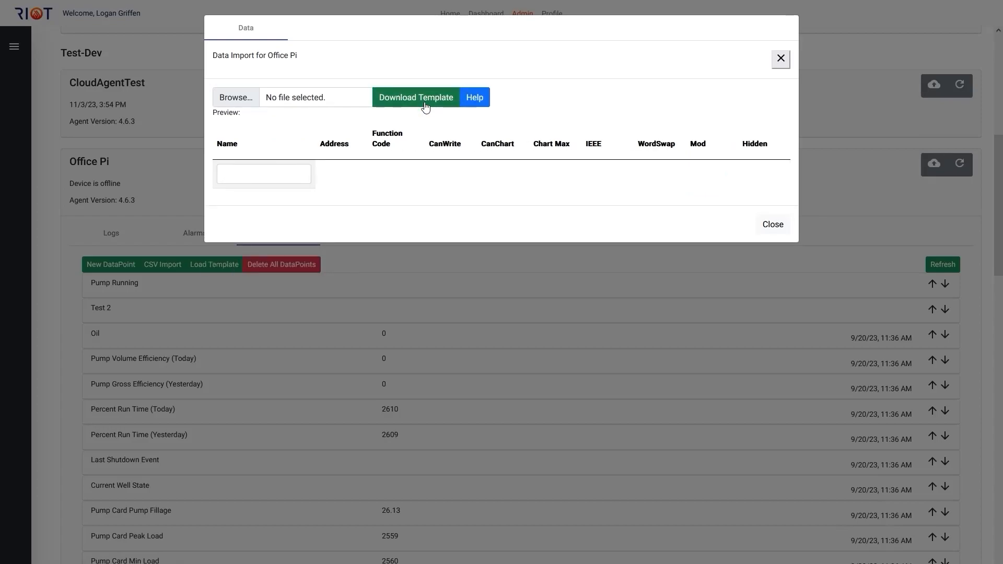
click(777, 231)
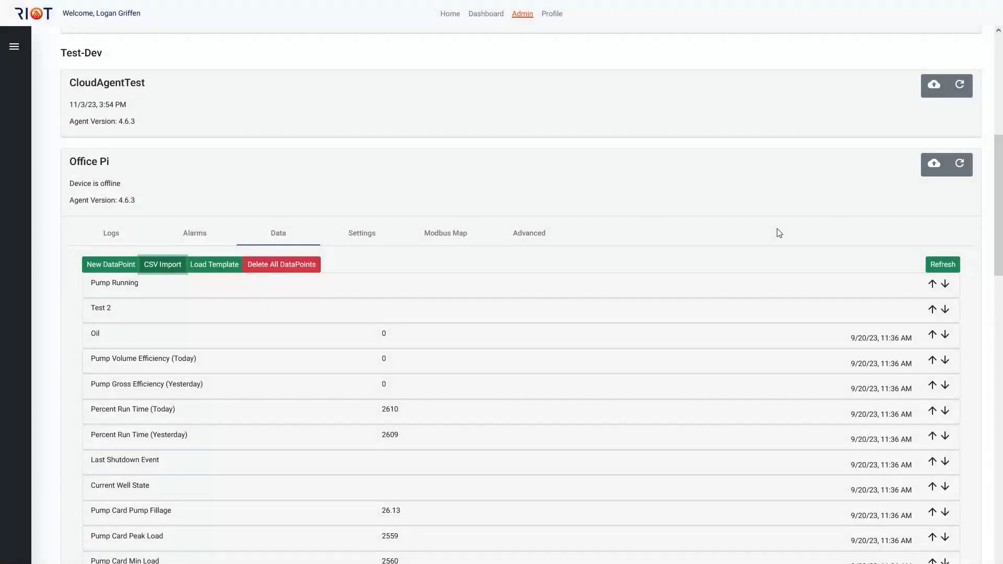
Open the imported Demo data point in Office Pi's refreshed data list and deploy the device's configuration settings.
click(949, 268)
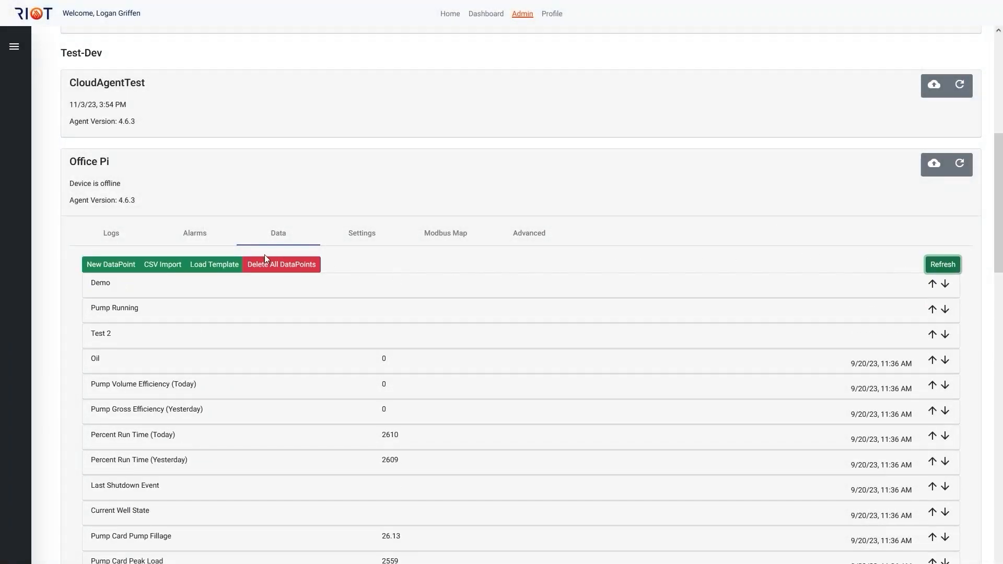
click(134, 291)
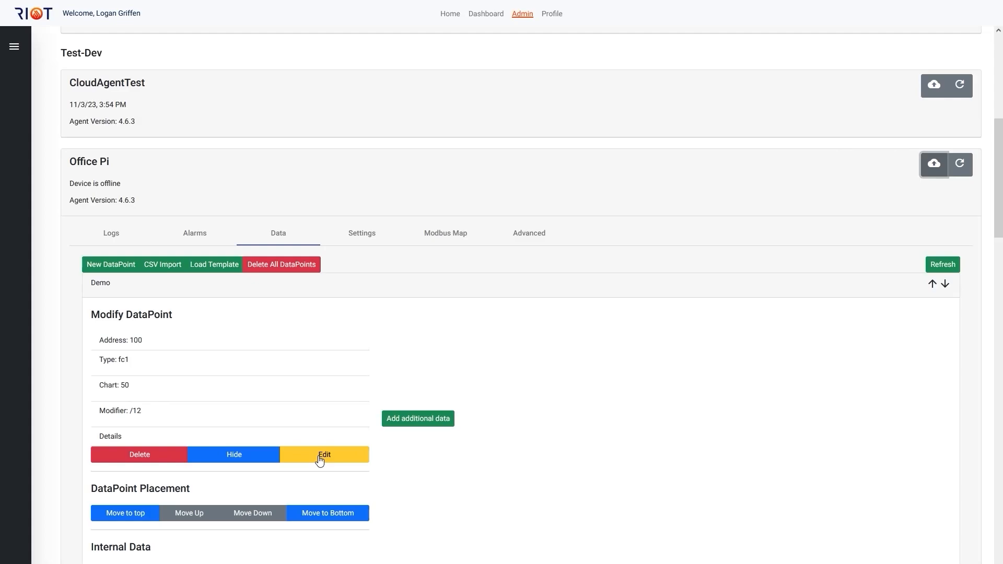
click(935, 167)
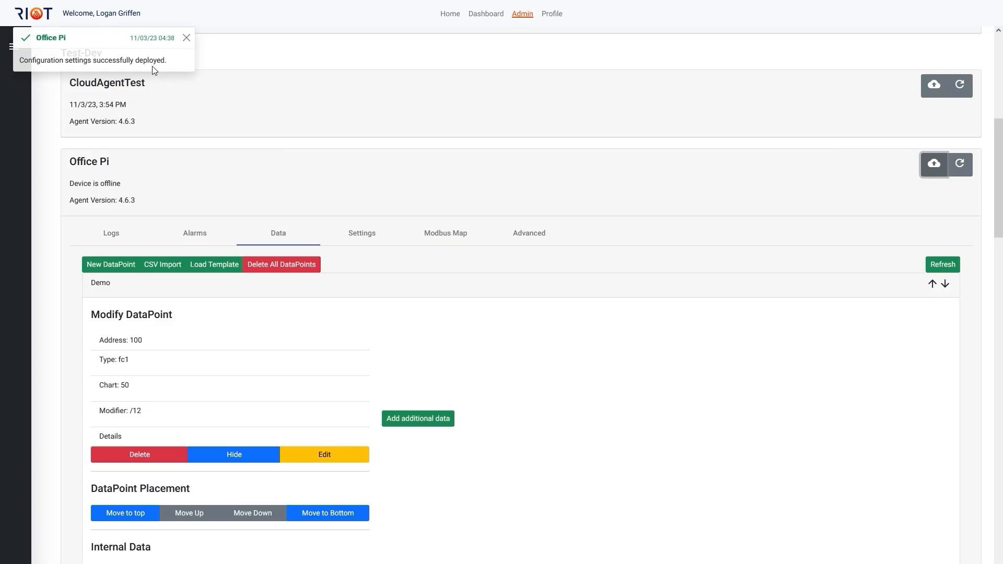
click(31, 64)
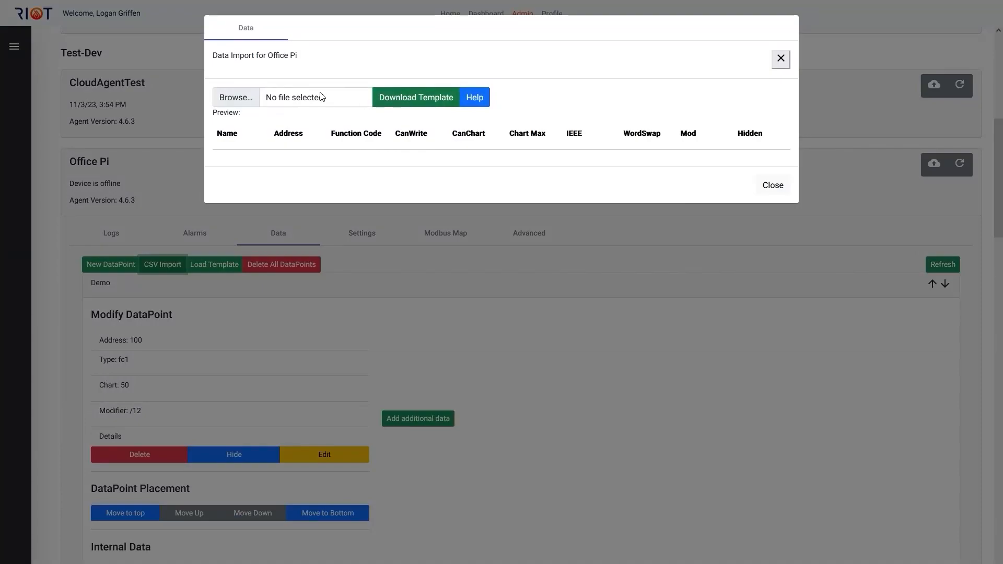
Reopen the CSV import for Office Pi and show its help on the template columns and their possible options.
click(484, 102)
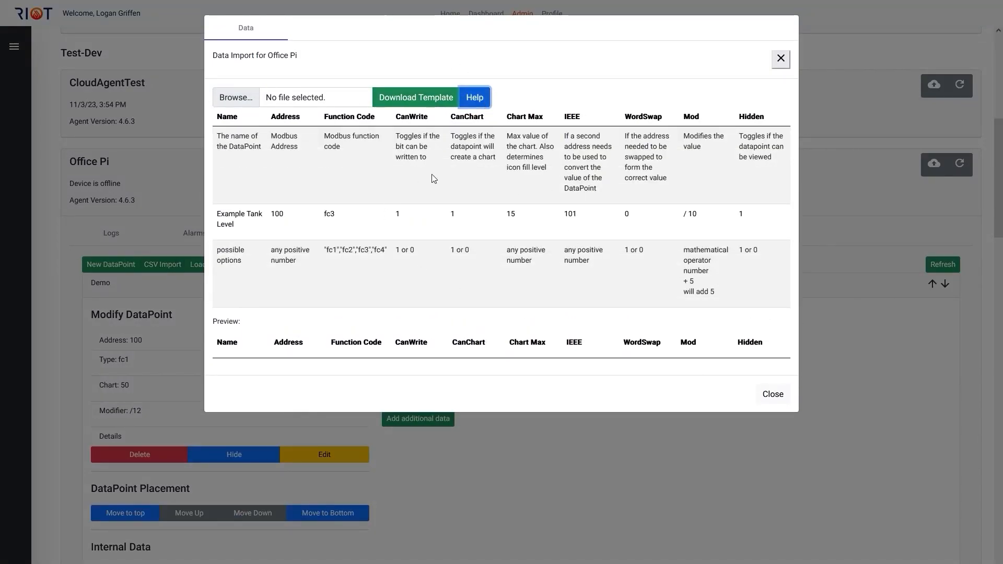
click(498, 212)
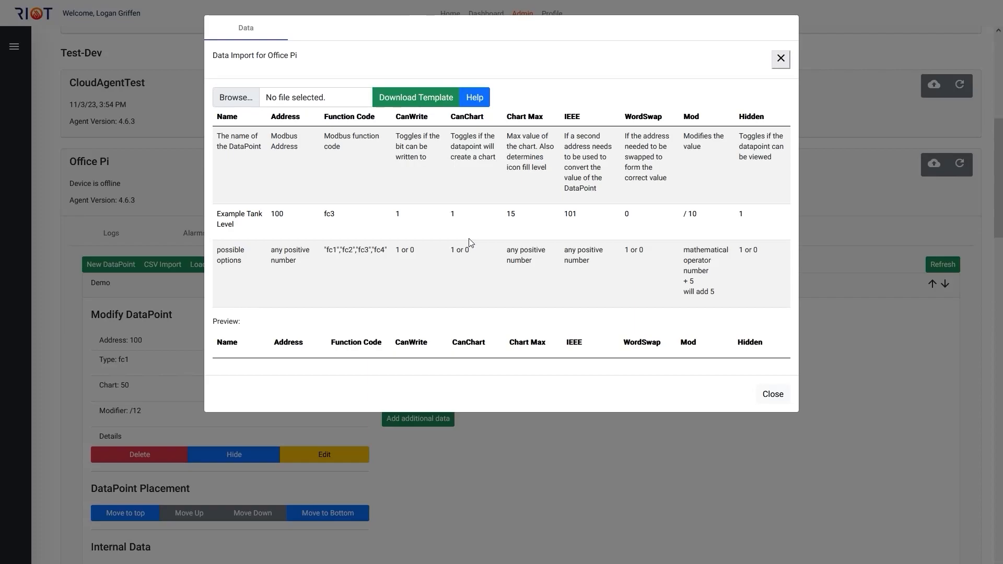